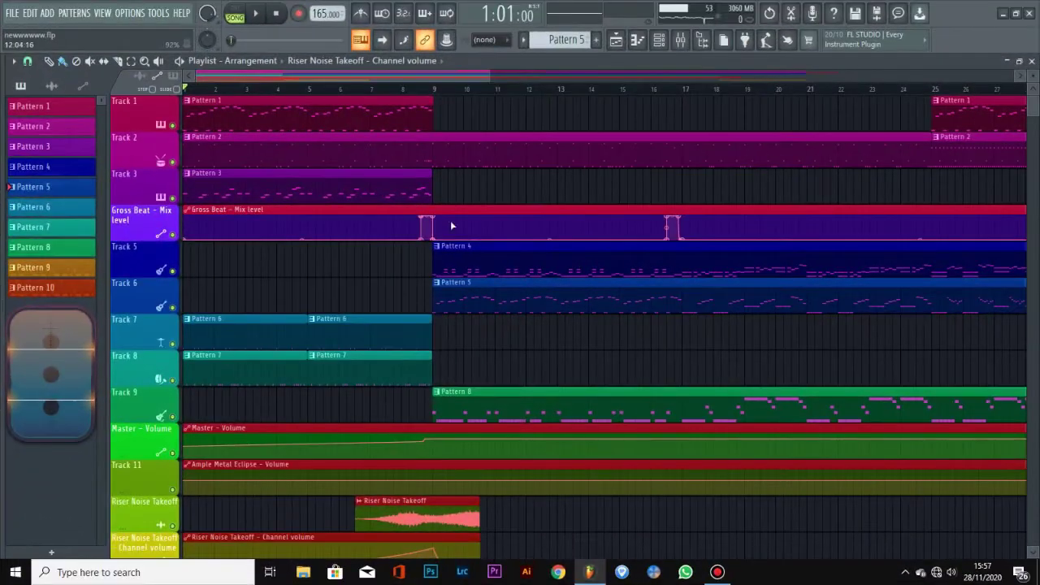
# Enlarge the Gross Beat - Mix level automation track and play the song through the transition from bar 7
pyautogui.moveTo(144, 238); pyautogui.dragTo(135, 350)
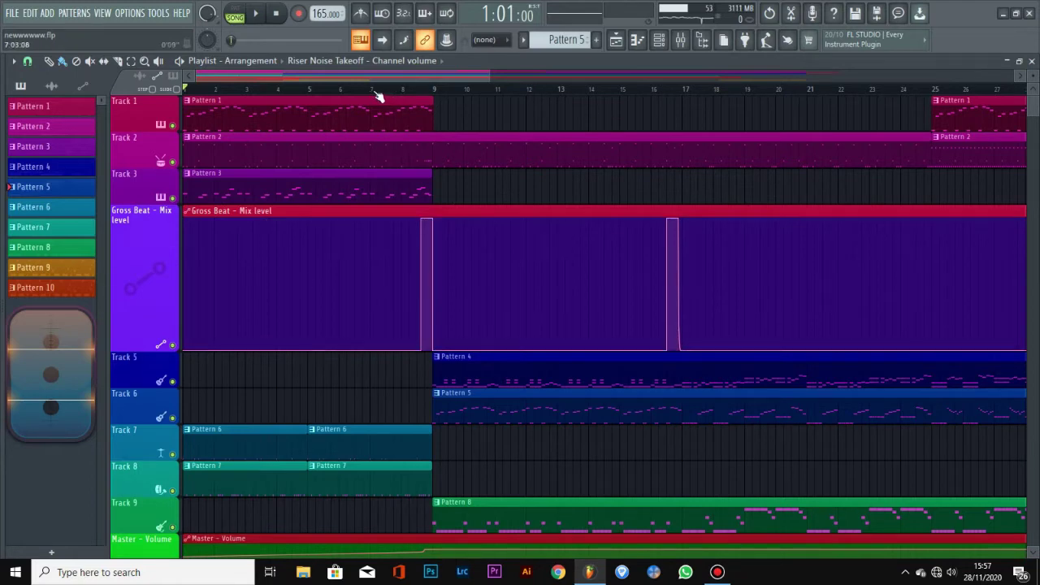
pyautogui.press('space')
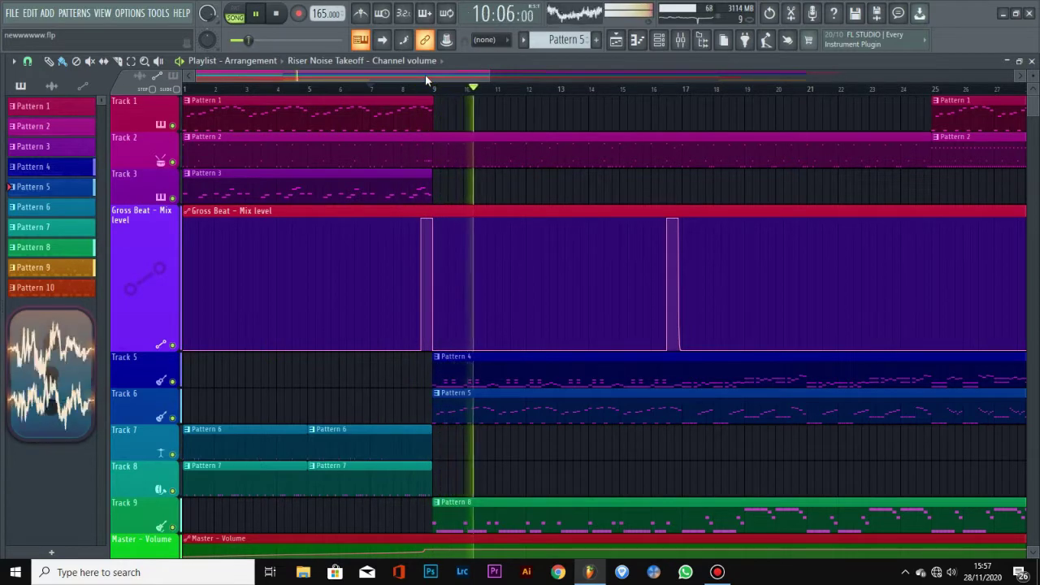
pyautogui.press('space')
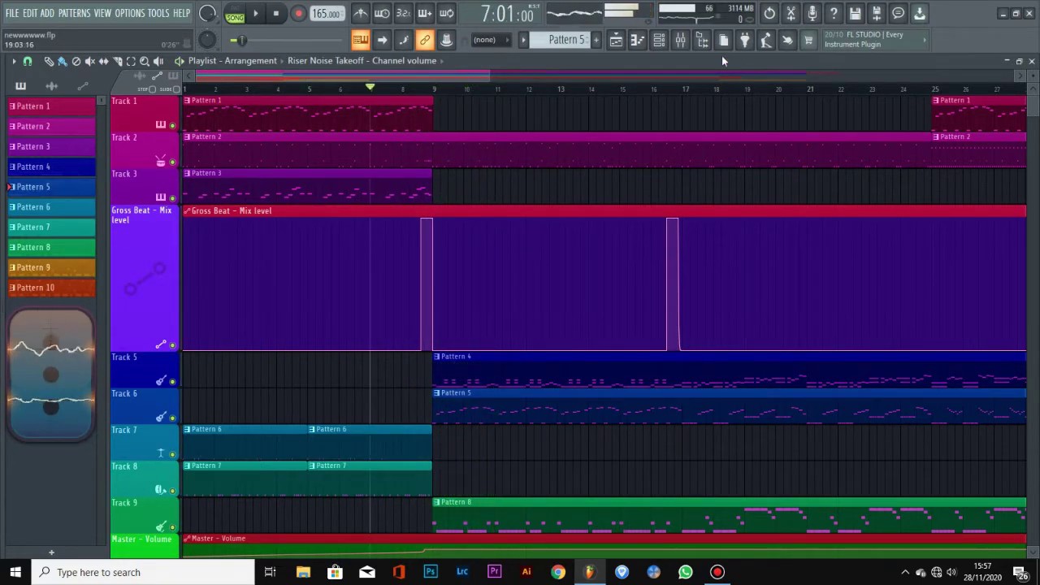
# Examine the Gross Beat plugin settings on the Master mixer track, then close the plugin window
pyautogui.click(681, 40)
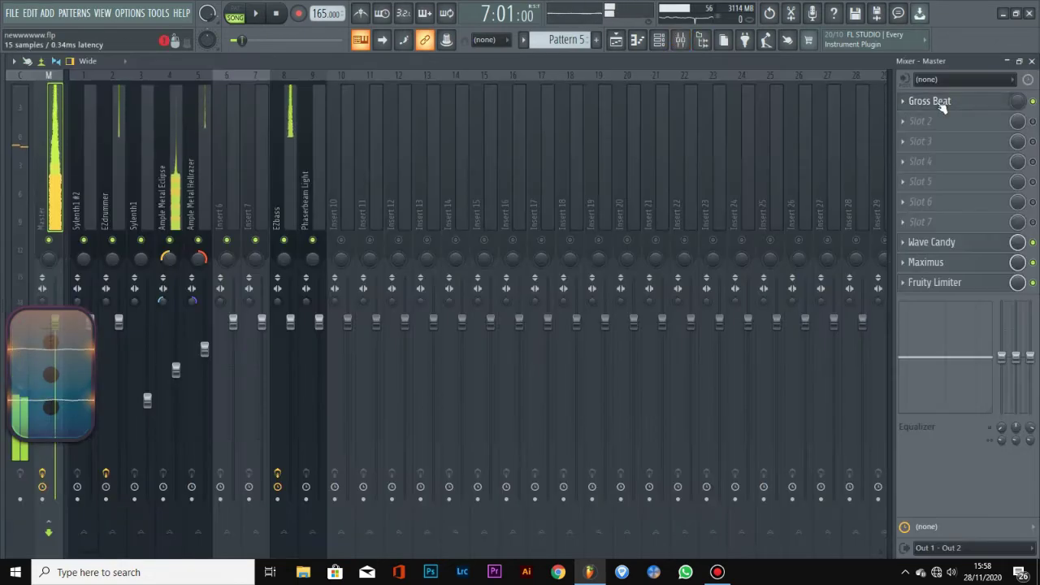
pyautogui.click(942, 103)
pyautogui.click(1012, 62)
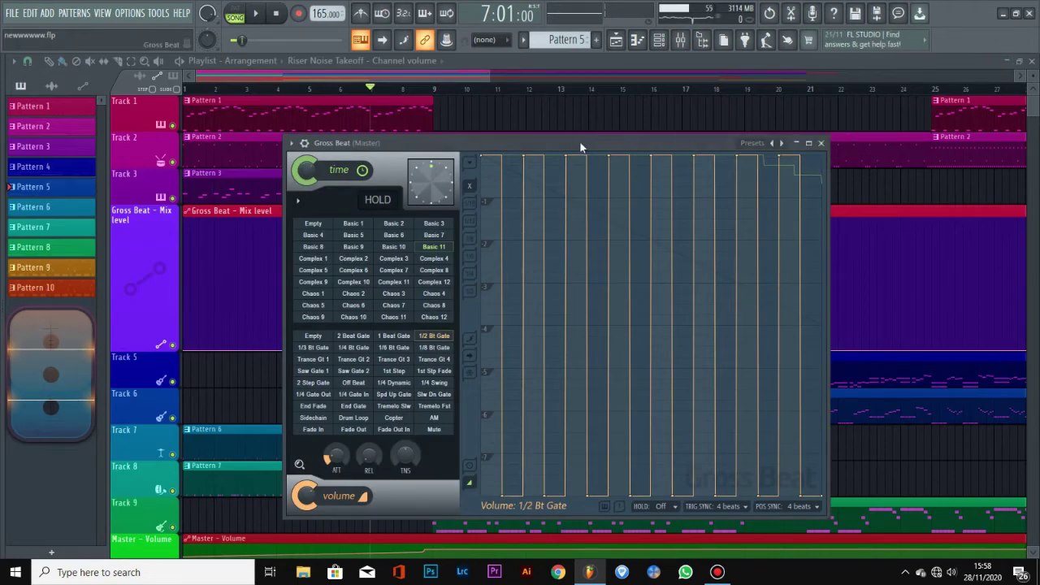
pyautogui.moveTo(579, 140); pyautogui.dragTo(552, 156)
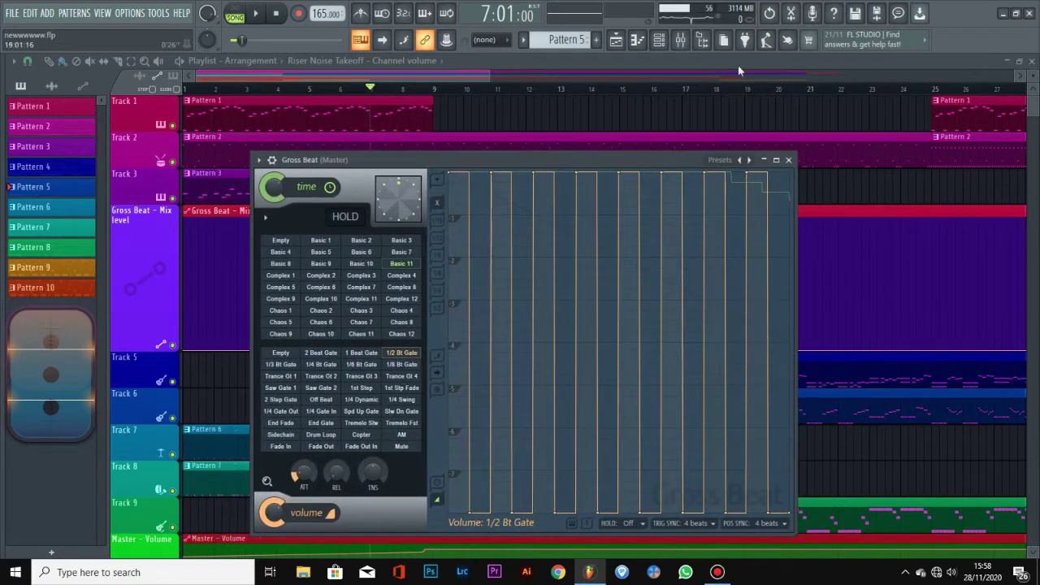
pyautogui.click(688, 46)
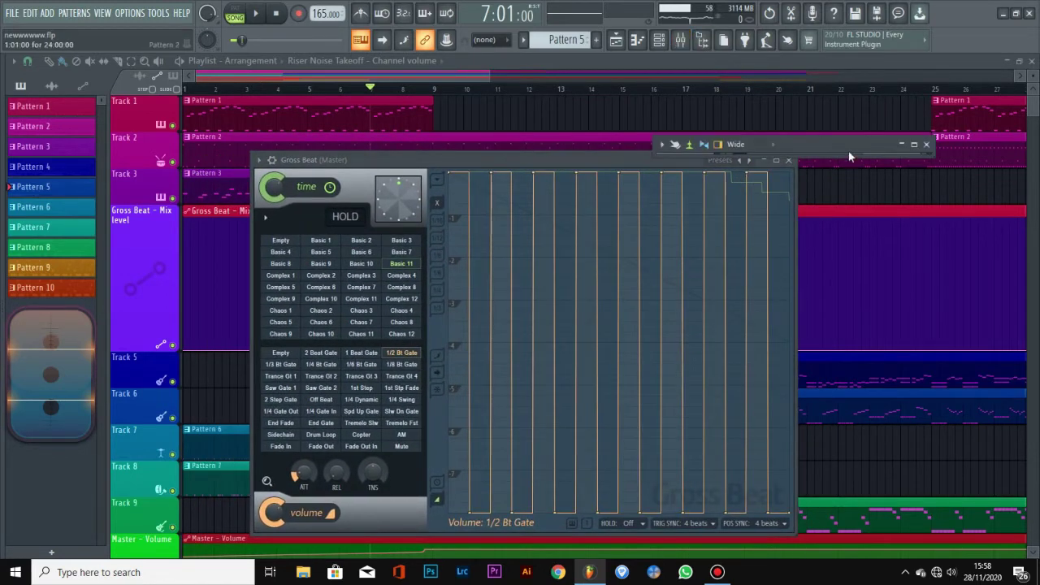
pyautogui.moveTo(848, 152); pyautogui.dragTo(848, 254)
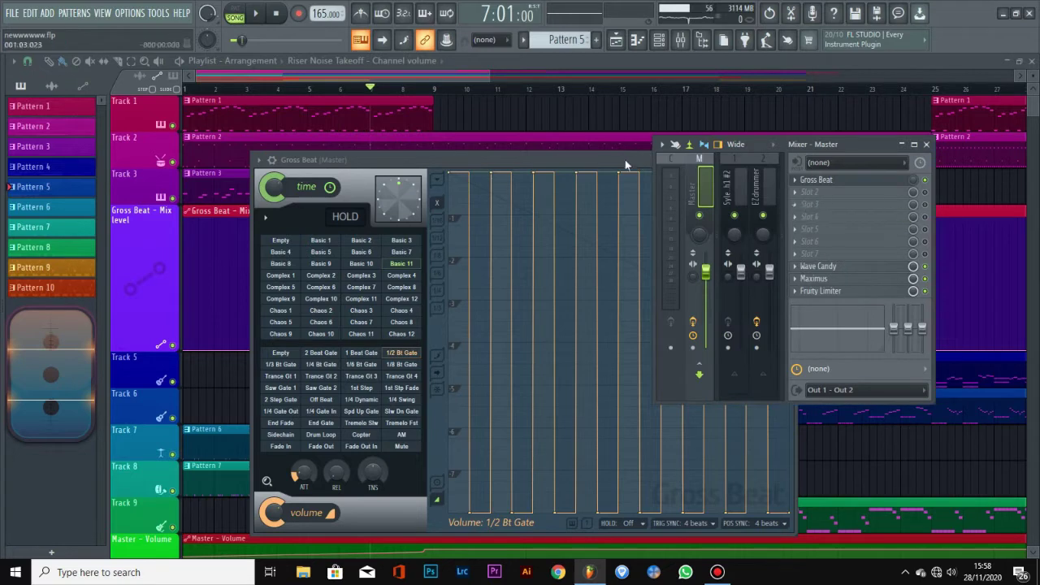
pyautogui.moveTo(626, 165); pyautogui.dragTo(589, 276)
pyautogui.click(597, 261)
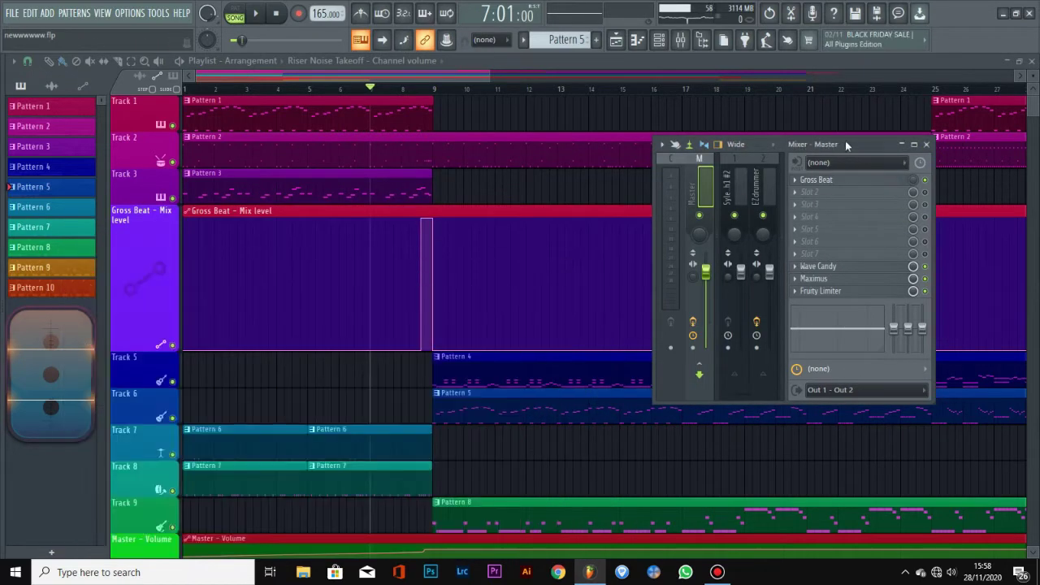
# Compare playback from bar 7 with the Master's Gross Beat effect bypassed and enabled
pyautogui.moveTo(845, 144); pyautogui.dragTo(674, 191)
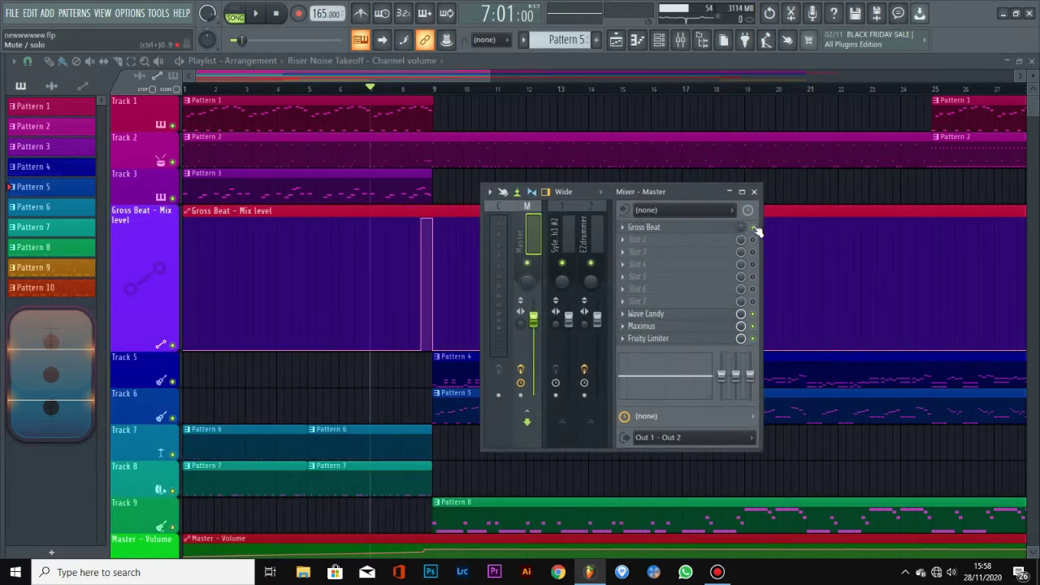
pyautogui.press('space')
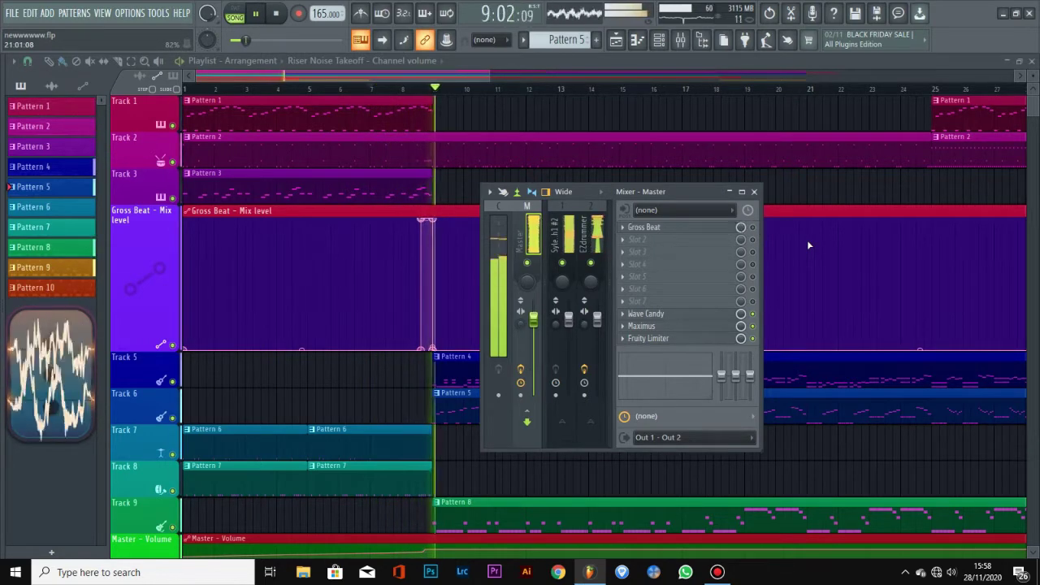
pyautogui.press('space')
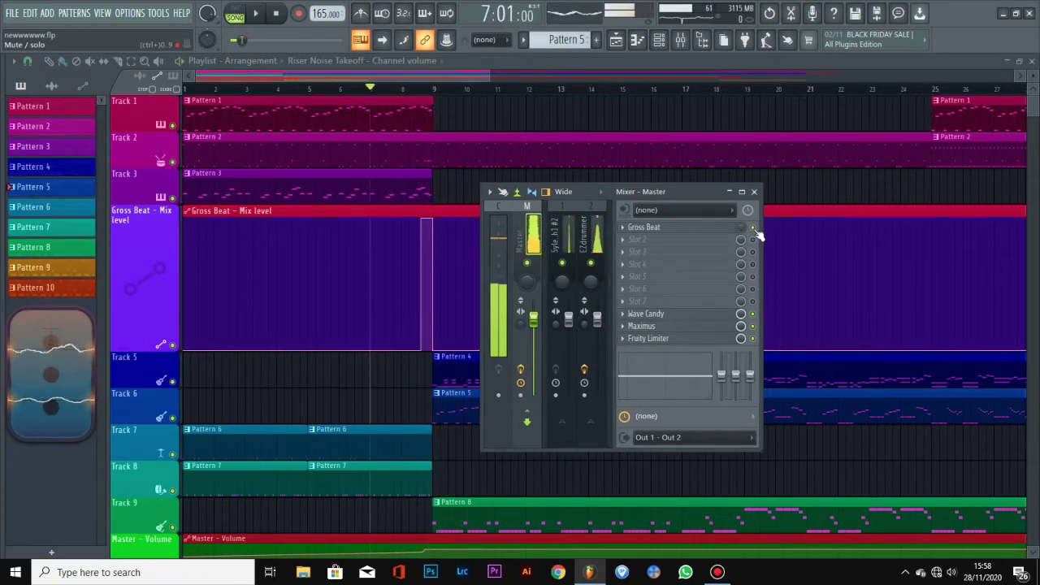
pyautogui.press('space')
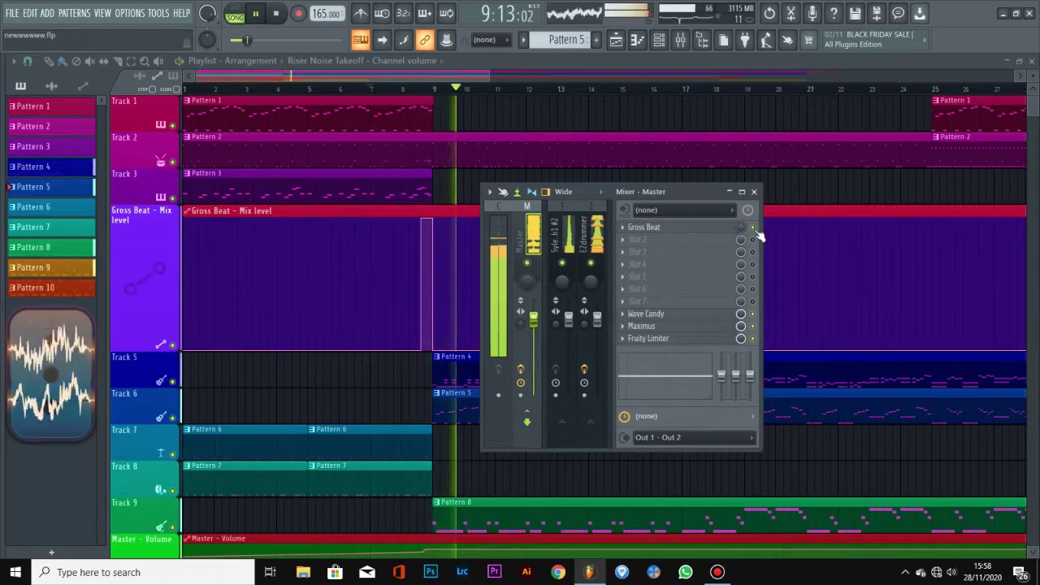
pyautogui.press('space')
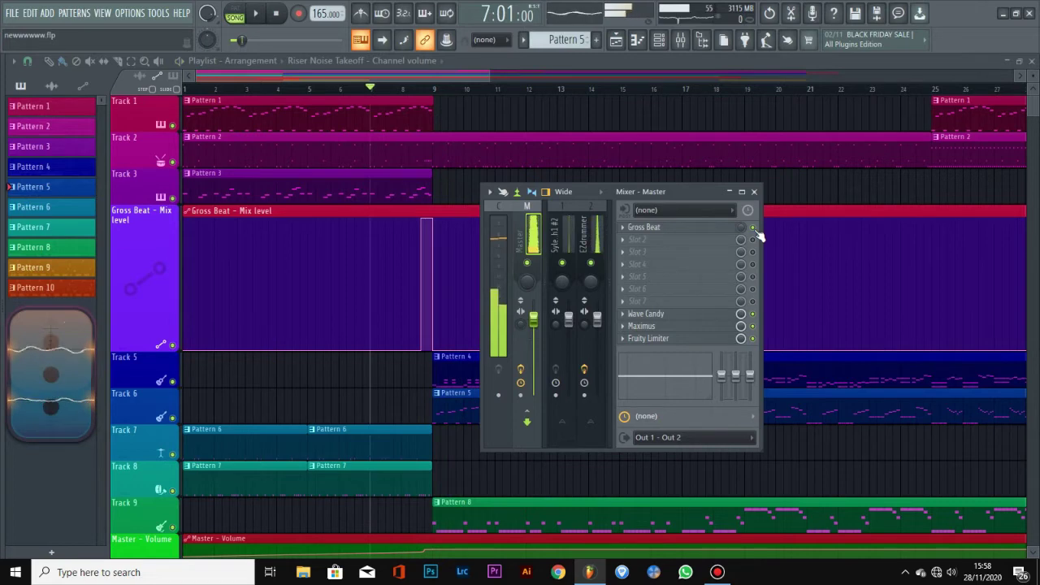
# Delete Gross Beat from the Master's effect slot 1 and delete the Gross Beat - Mix level playlist track
pyautogui.rightClick(627, 233)
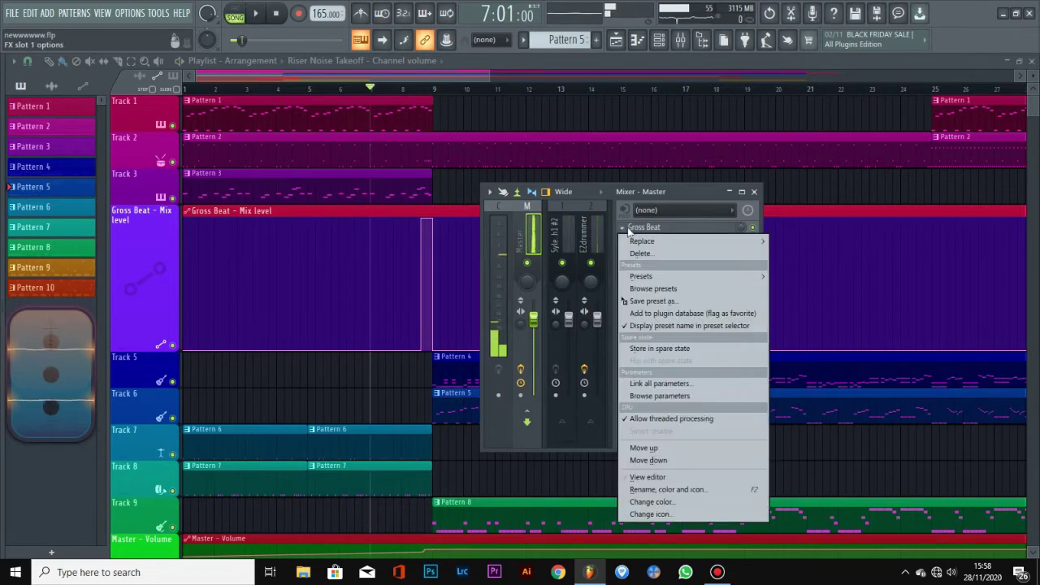
pyautogui.click(641, 253)
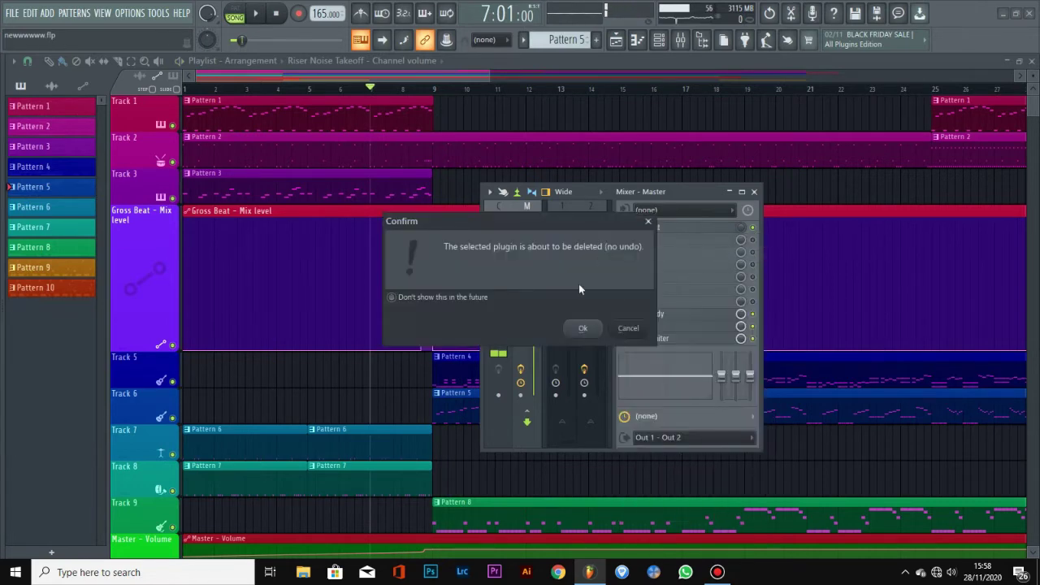
pyautogui.click(583, 329)
pyautogui.rightClick(146, 256)
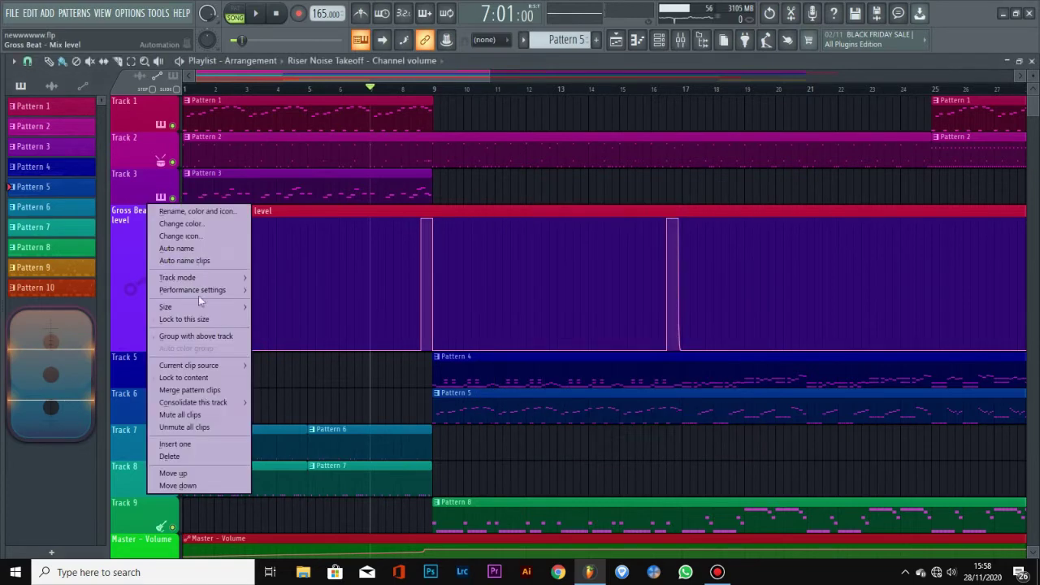
pyautogui.click(195, 457)
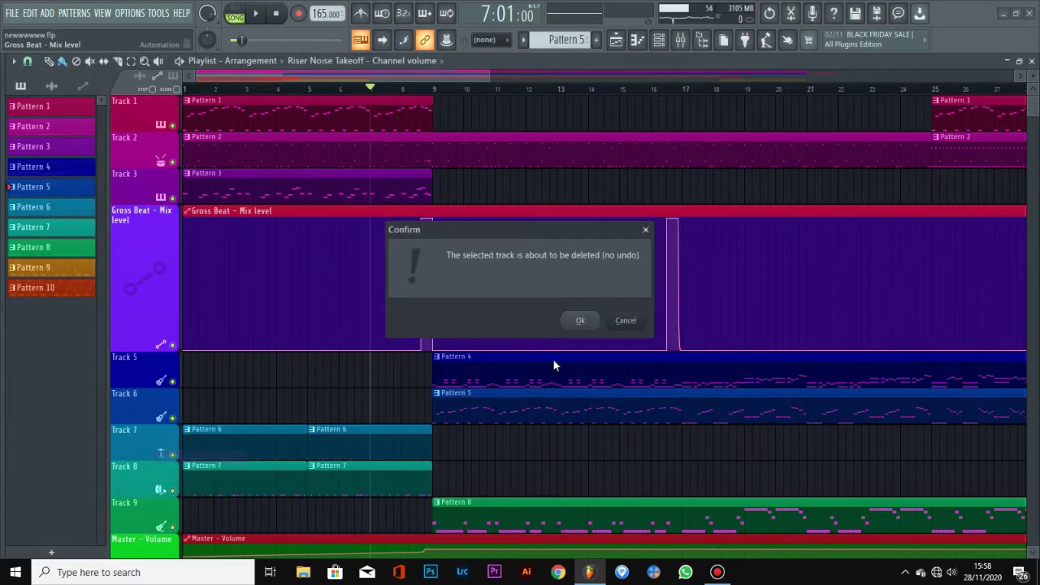
pyautogui.click(580, 321)
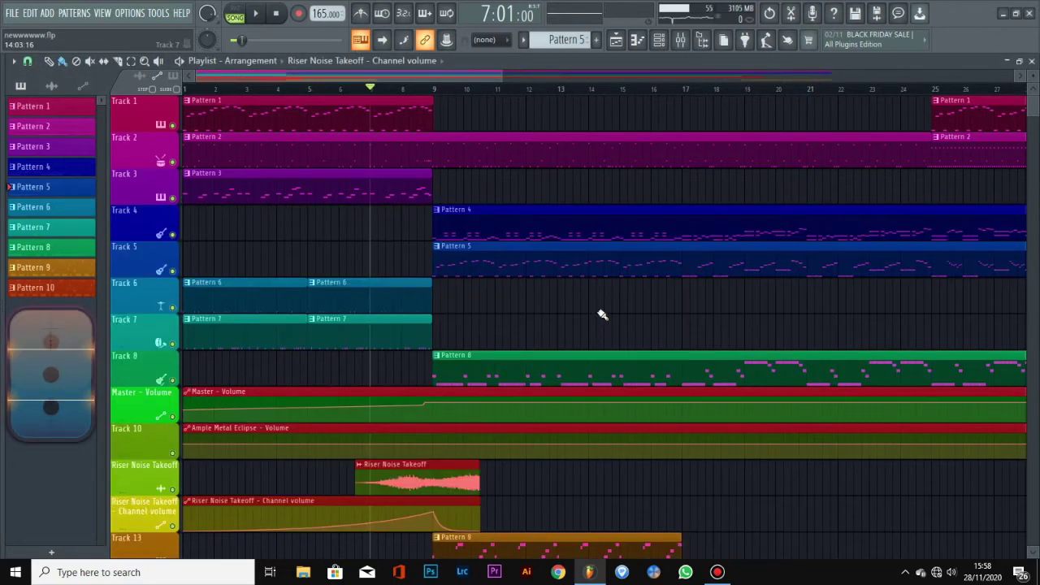
# Widen the mixer window and load Gross Beat into effect slot 1 of the Master track
pyautogui.click(682, 42)
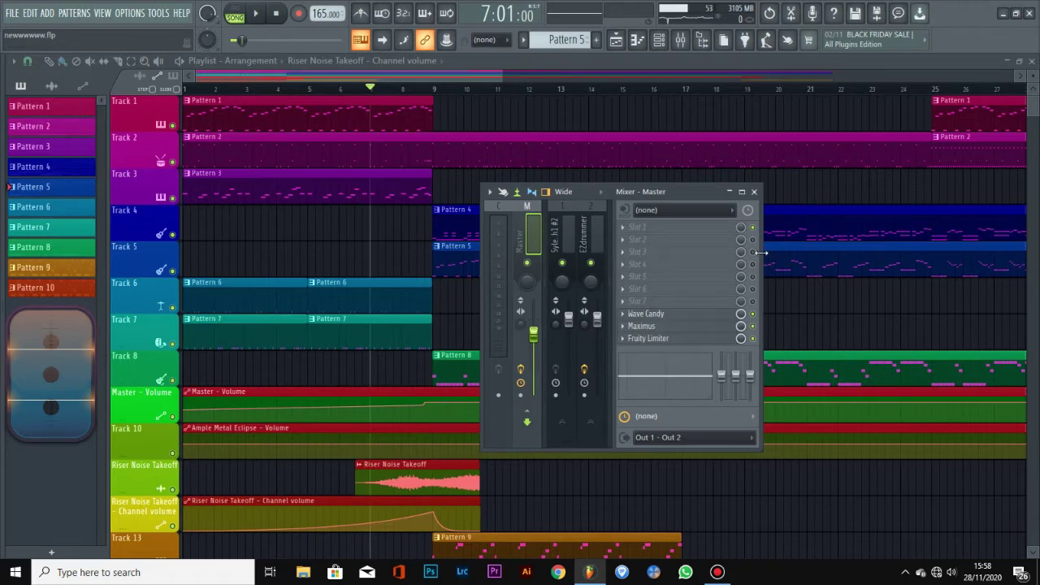
pyautogui.moveTo(762, 253); pyautogui.dragTo(853, 252)
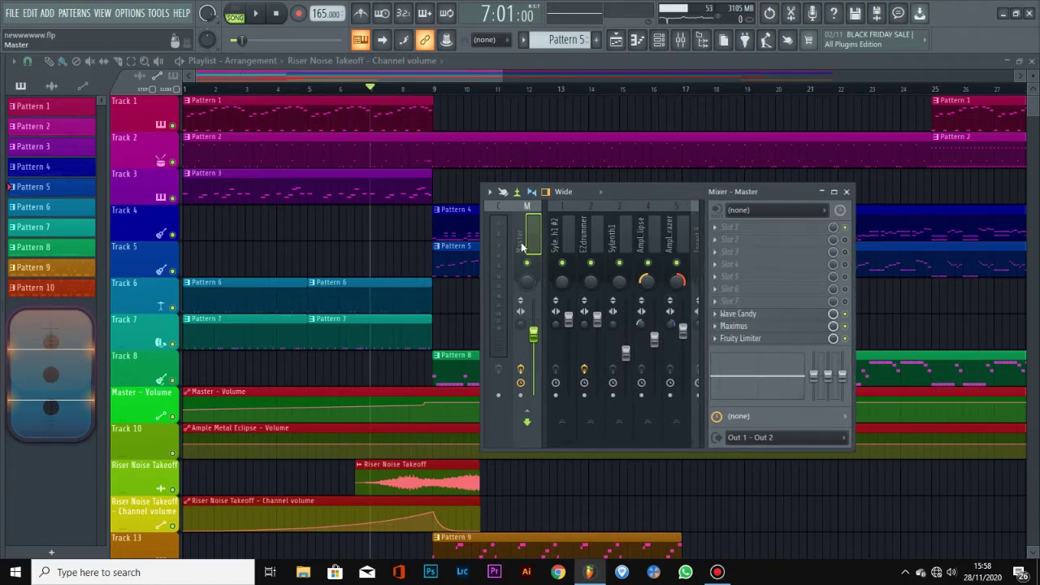
pyautogui.click(741, 230)
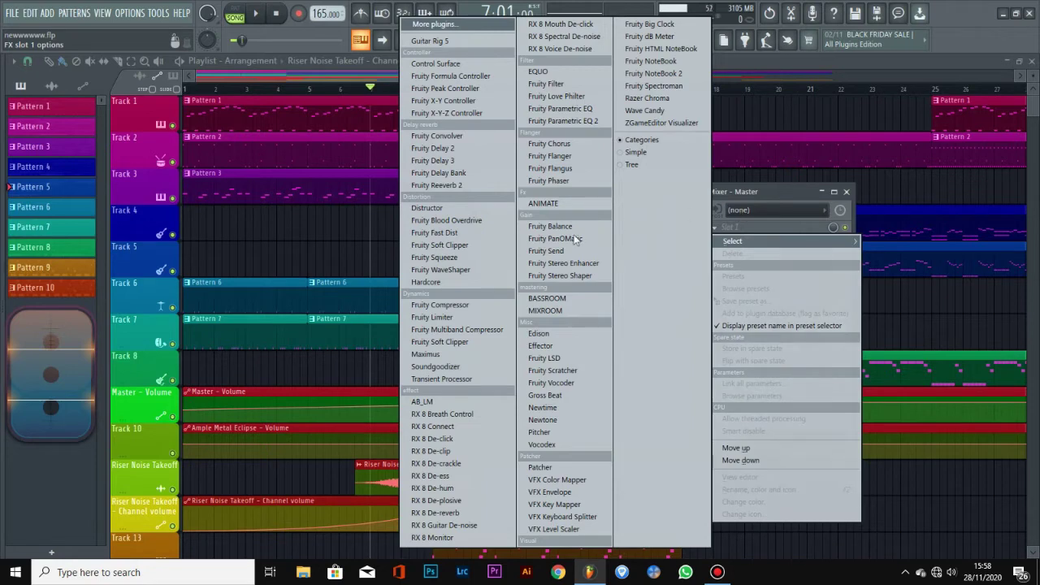
pyautogui.click(556, 396)
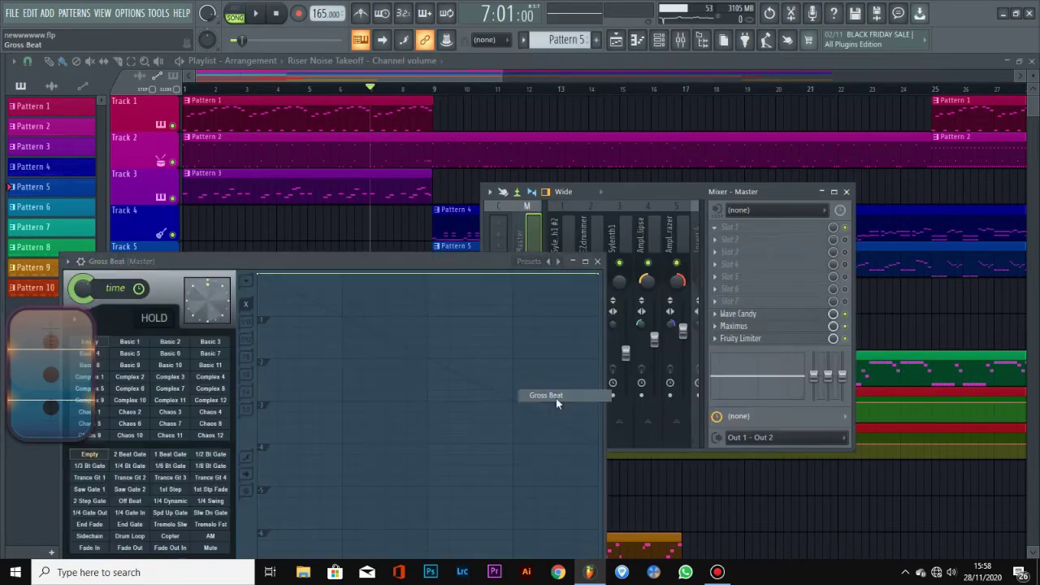
# Set Gross Beat's time preset to Basic 11 and volume preset to 1/2 Bt Gate, auditioning the song from bar 7
pyautogui.moveTo(406, 262); pyautogui.dragTo(760, 108)
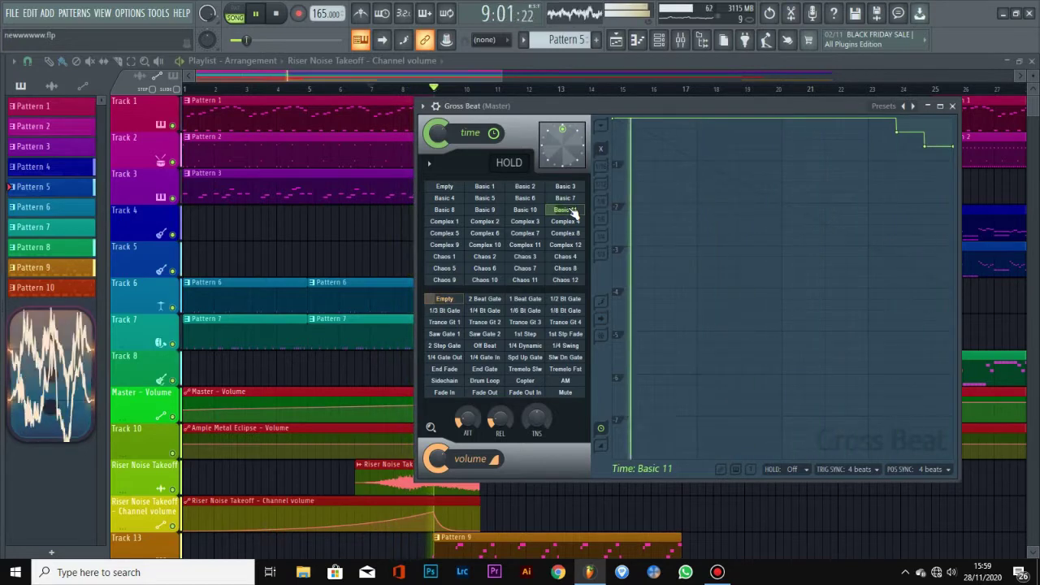
pyautogui.press('space')
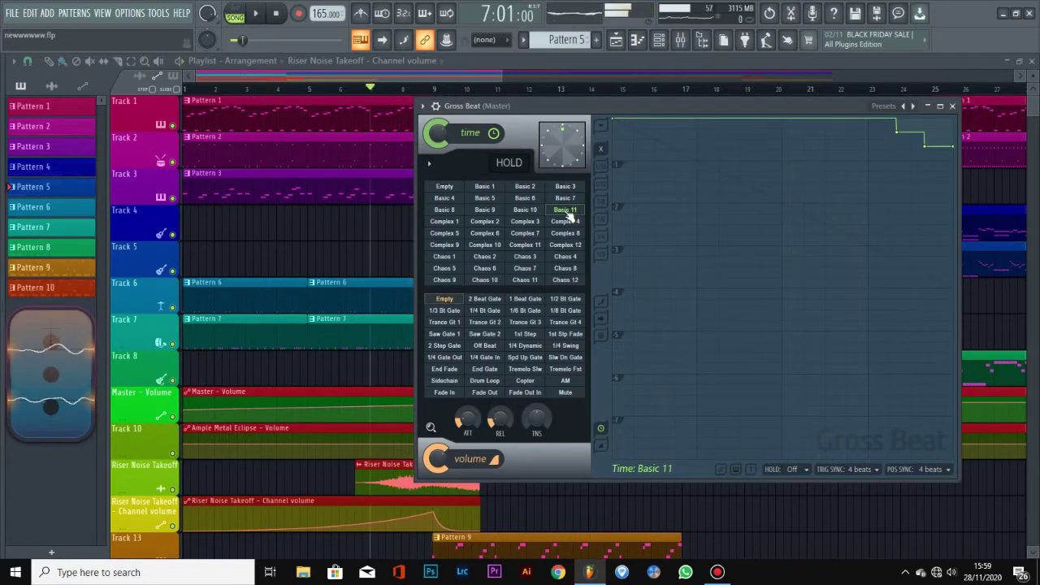
pyautogui.click(567, 299)
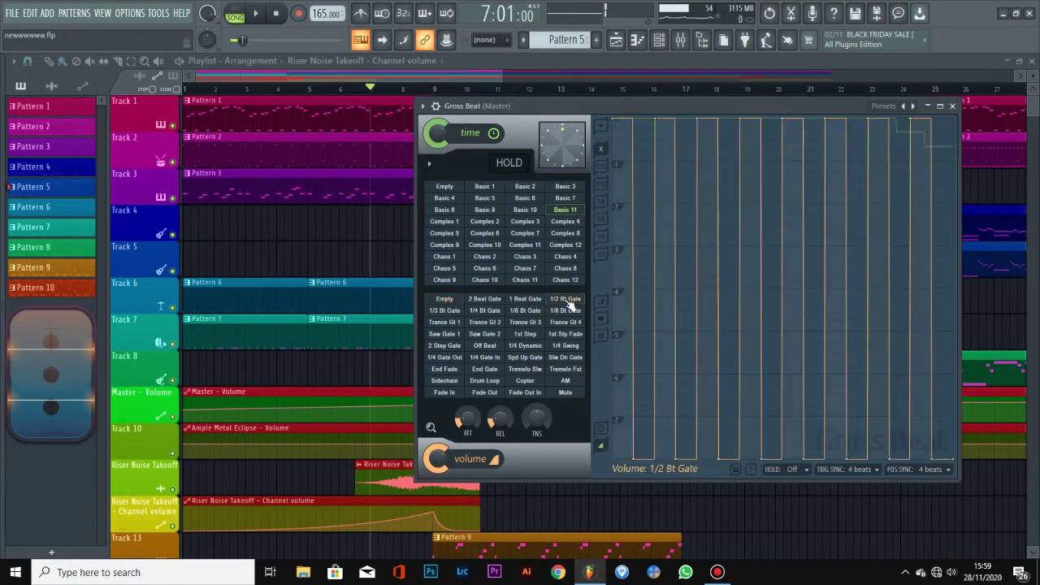
pyautogui.press('space')
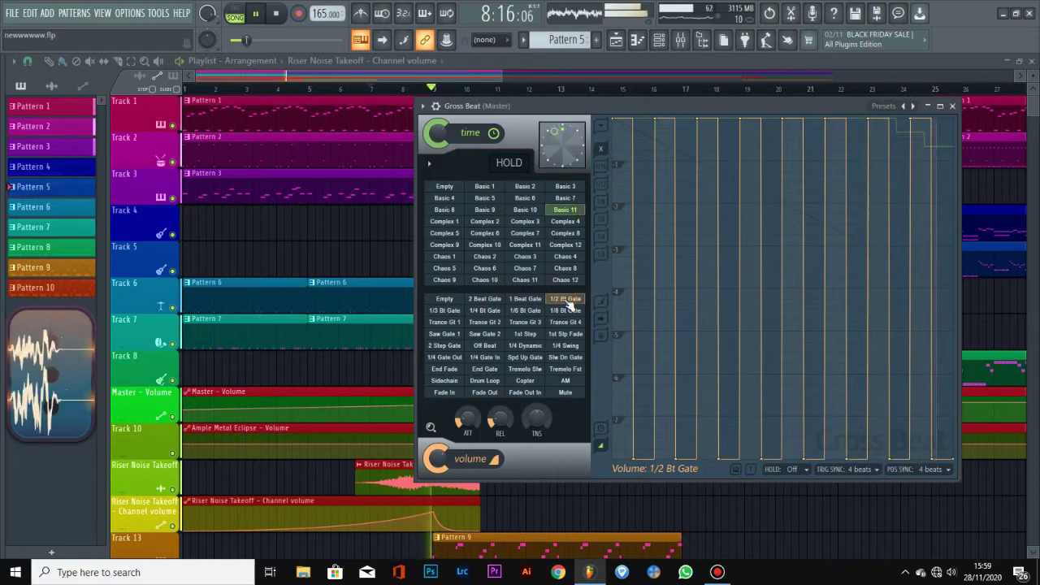
pyautogui.press('space')
# Audition the 1/4 Bt Gate volume preset, switch back to 1/2 Bt Gate, and play the transition again
pyautogui.click(492, 311)
pyautogui.press('space')
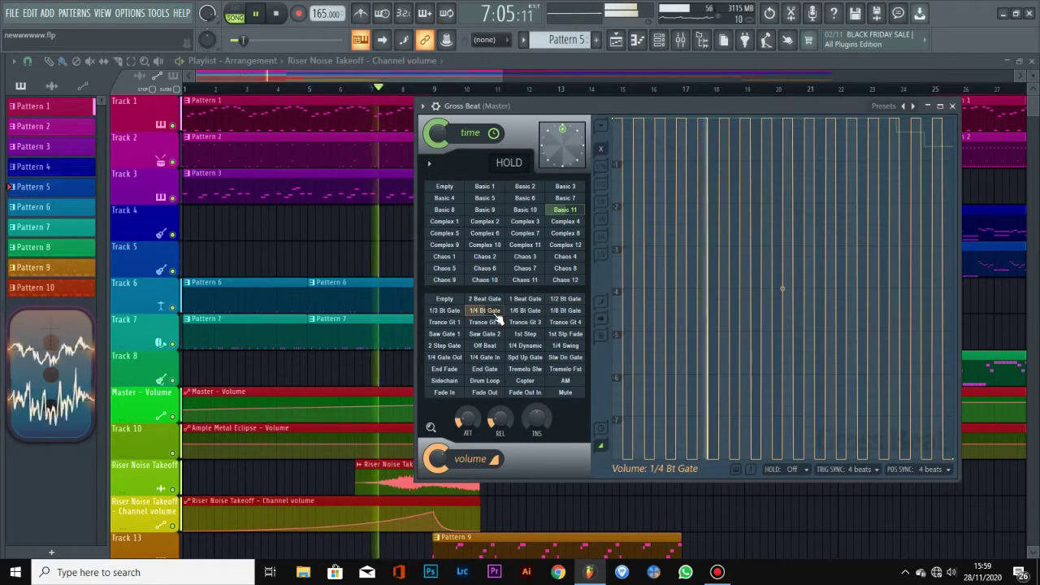
pyautogui.click(569, 299)
pyautogui.press('space')
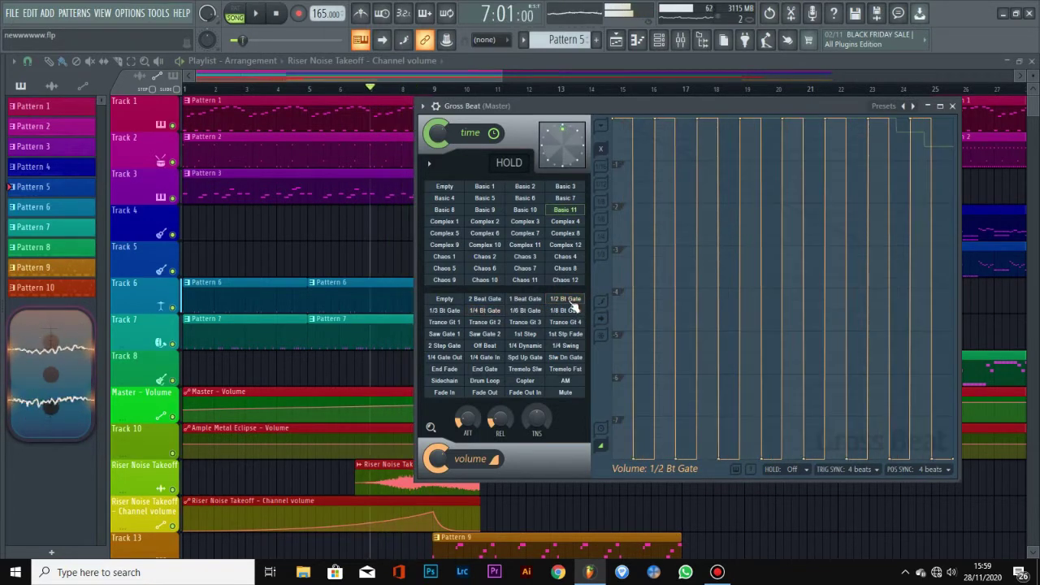
pyautogui.press('space')
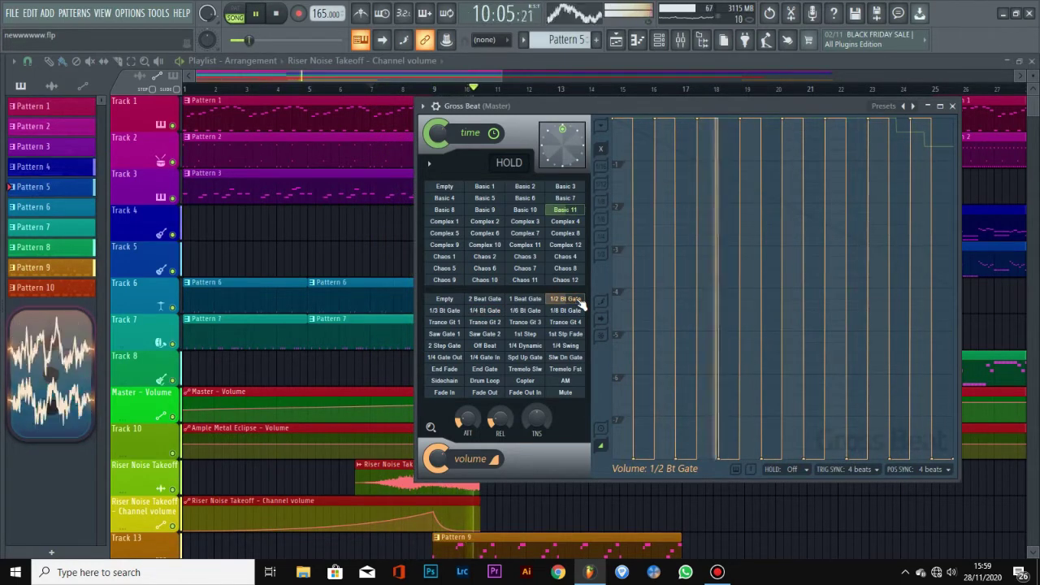
pyautogui.press('space')
# Close the Gross Beat window and create an automation clip for its mix level on the Master track
pyautogui.moveTo(670, 108); pyautogui.dragTo(418, 233)
pyautogui.click(675, 230)
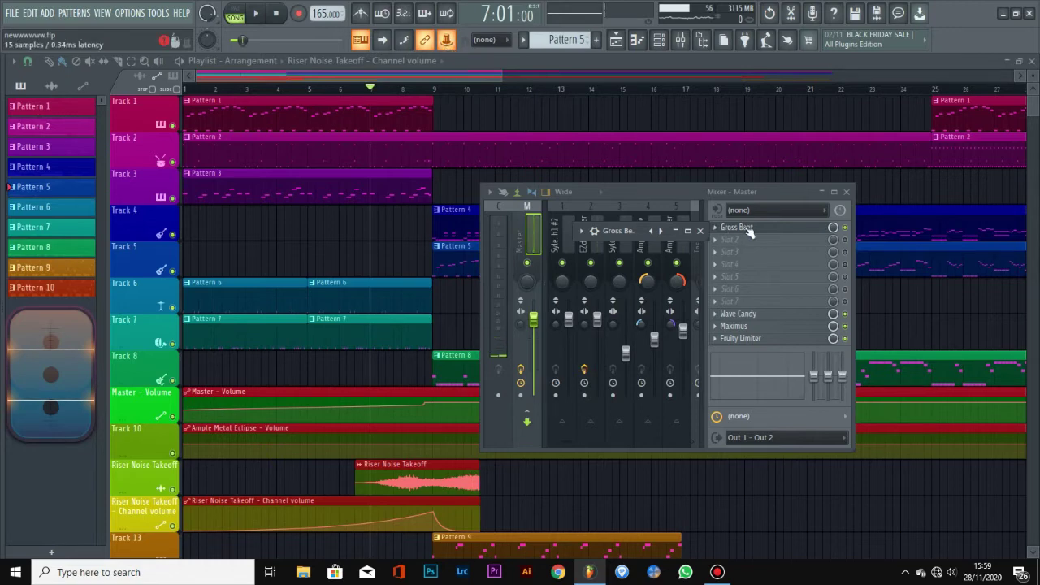
pyautogui.click(702, 231)
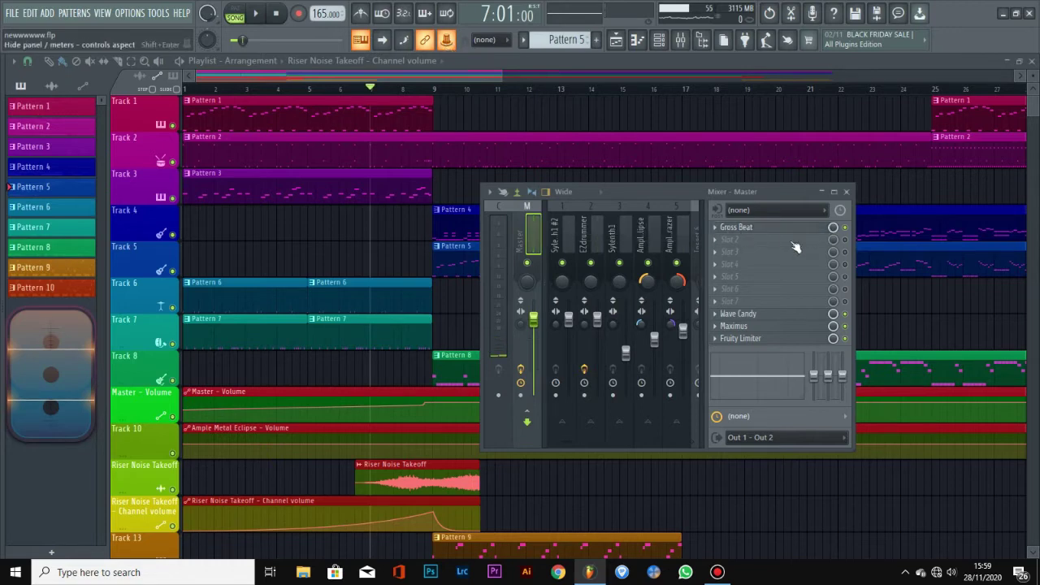
pyautogui.rightClick(833, 233)
pyautogui.click(506, 59)
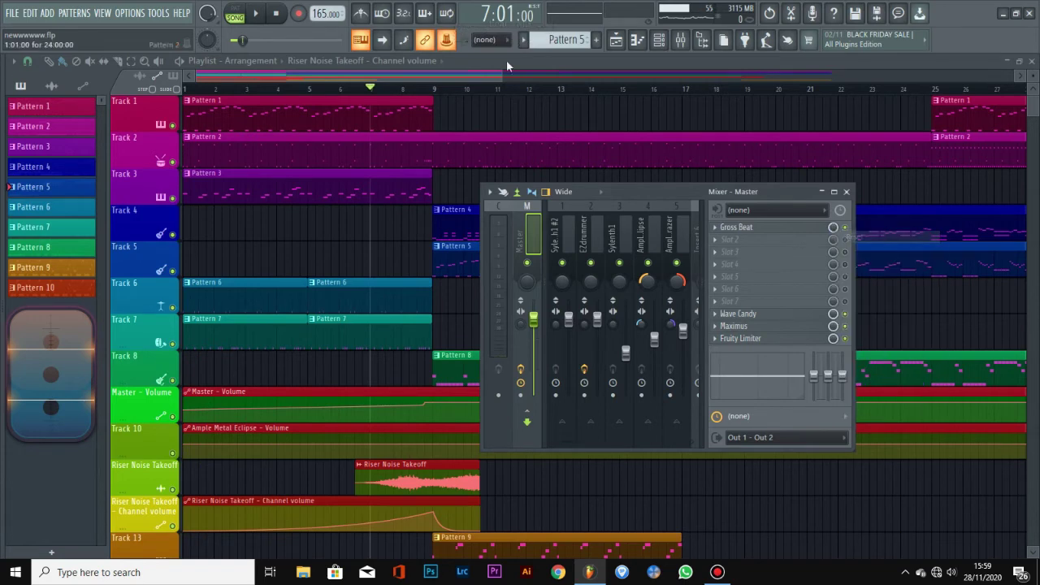
pyautogui.rightClick(452, 42)
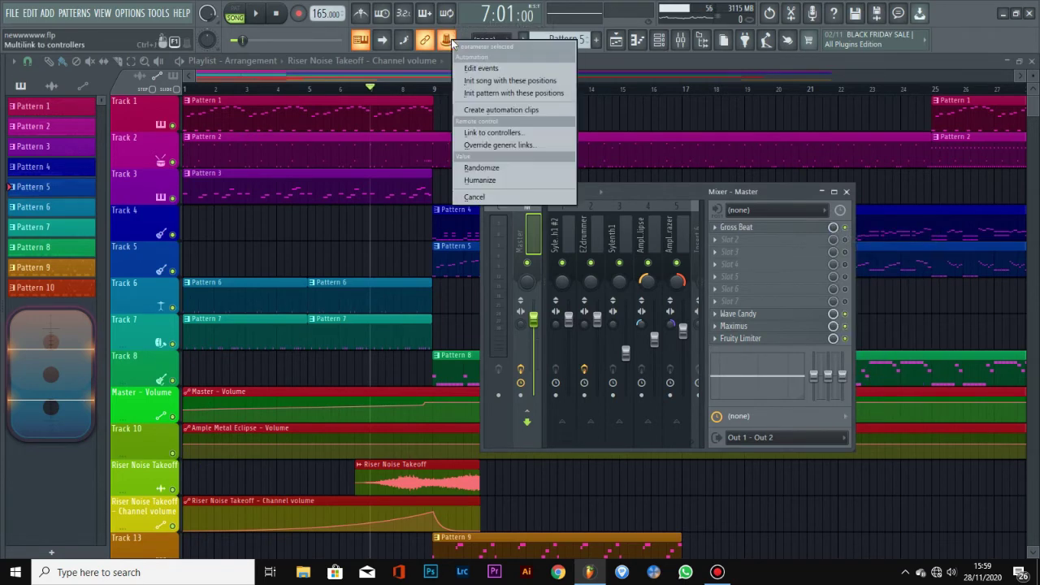
pyautogui.click(483, 110)
pyautogui.scroll(-4, 447, 163)
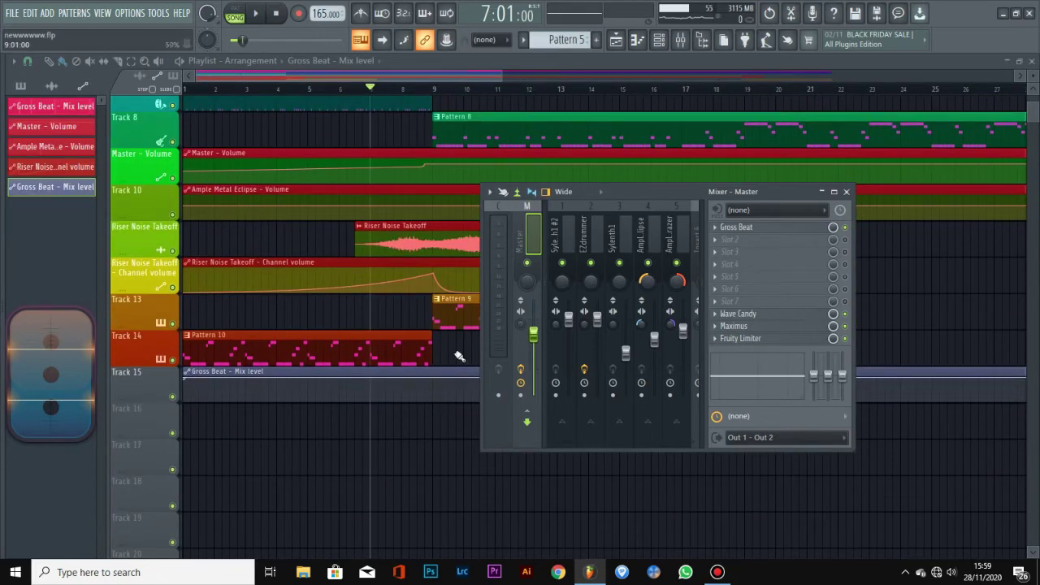
# Collapse the mixer window and increase the height of playlist Track 15, which holds the Gross Beat mix level automation
pyautogui.click(823, 193)
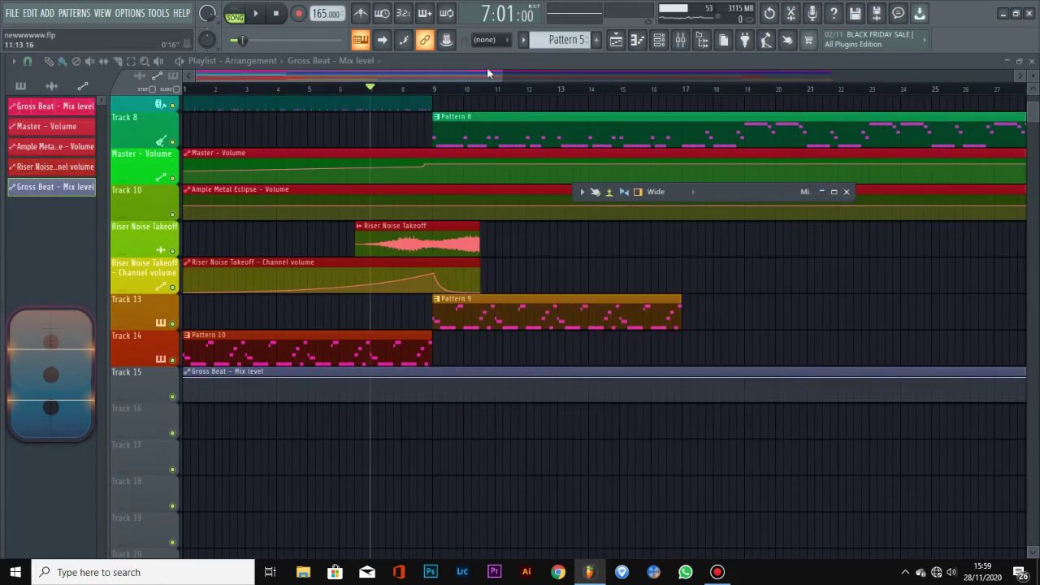
pyautogui.press('space')
pyautogui.scroll(3, 497, 75)
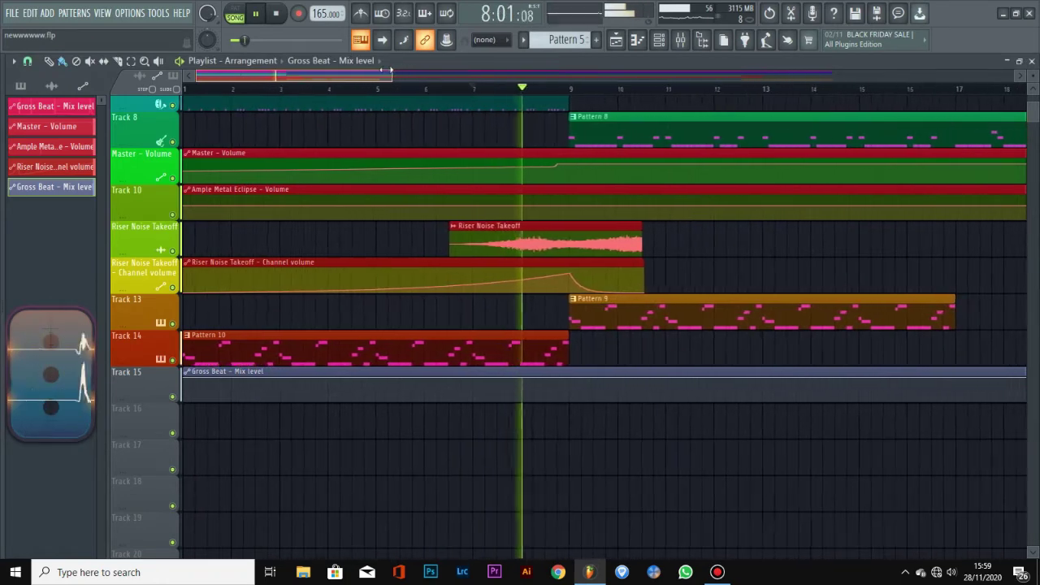
pyautogui.press('space')
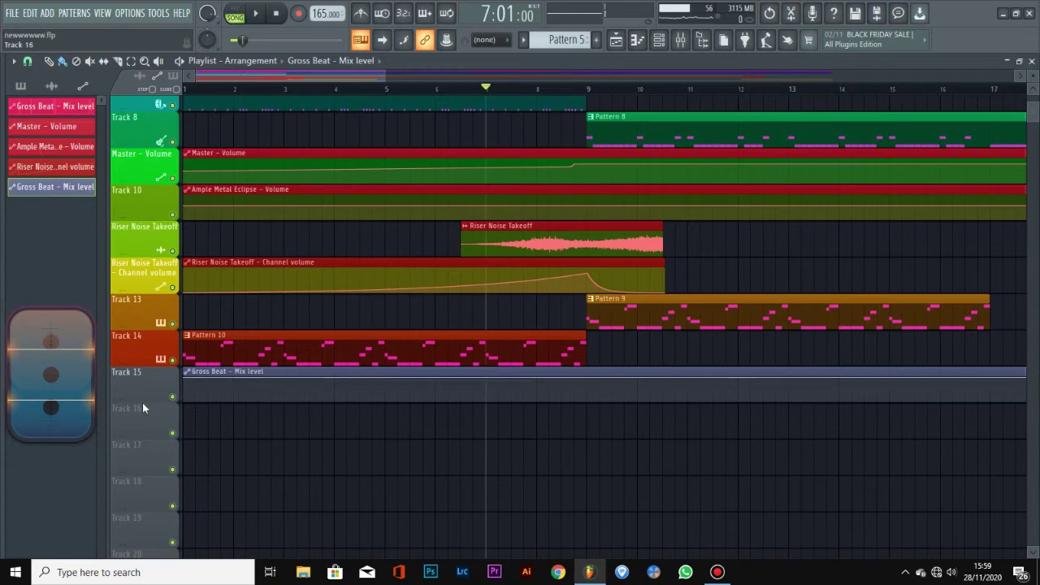
pyautogui.moveTo(142, 402); pyautogui.dragTo(138, 557)
pyautogui.scroll(-4, 390, 447)
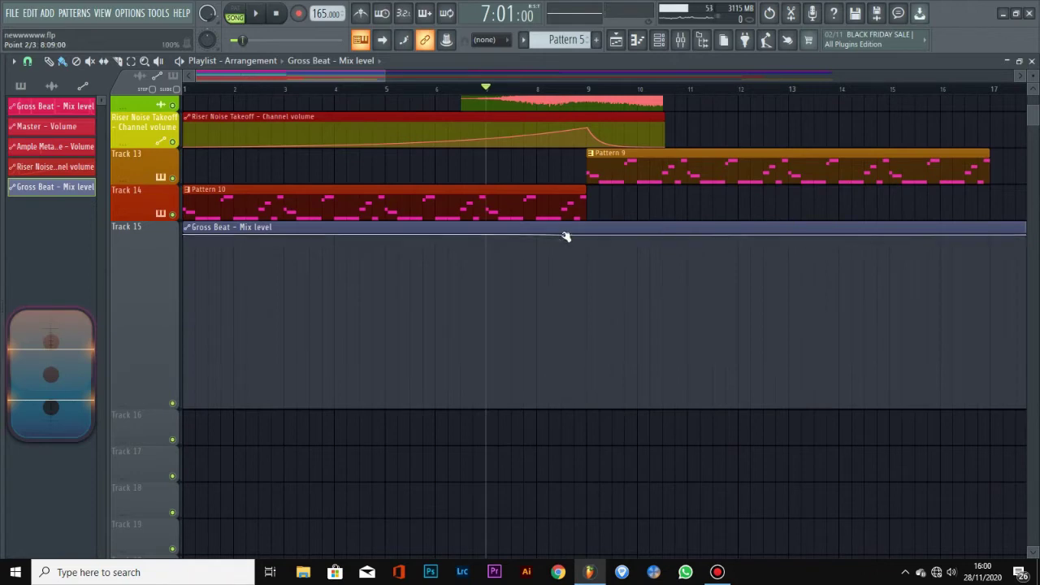
# Shape the Gross Beat mix level automation to full level from 8:09:00 to 9:01:00 and zero elsewhere, extending its end point to 58:09:00
pyautogui.moveTo(187, 237); pyautogui.dragTo(186, 493)
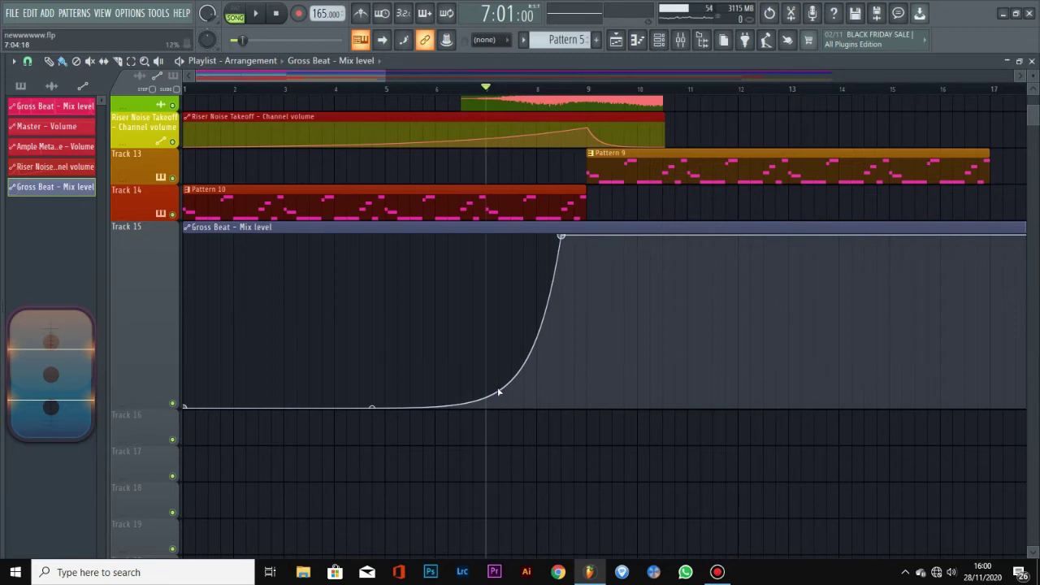
pyautogui.rightClick(495, 391)
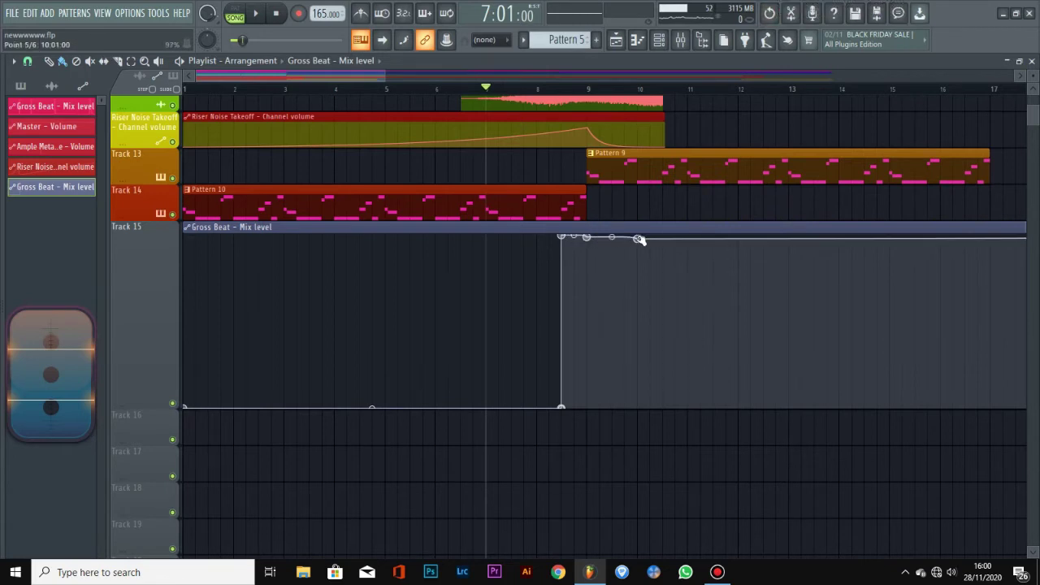
pyautogui.moveTo(638, 239); pyautogui.dragTo(591, 418)
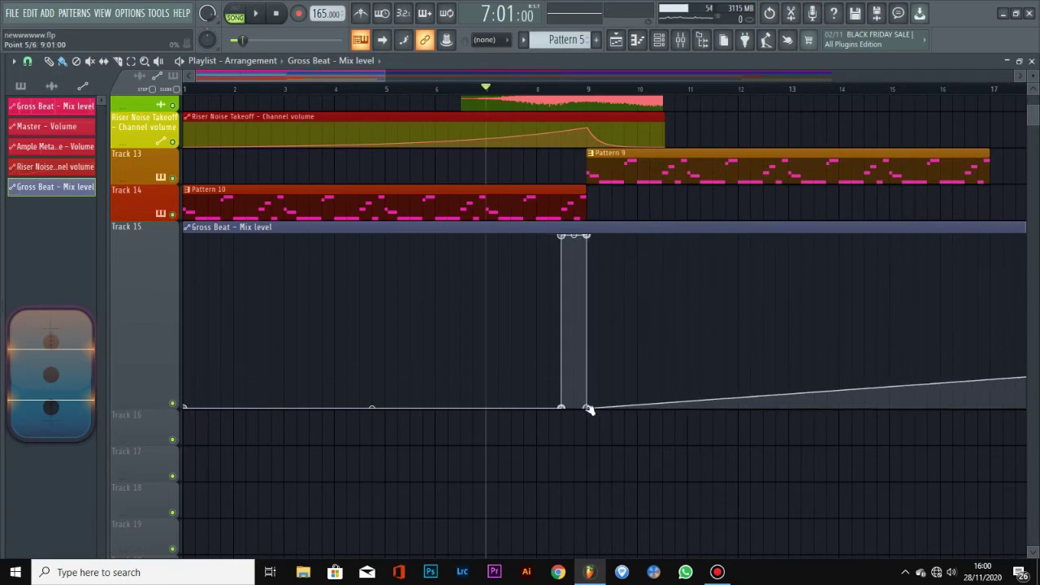
pyautogui.moveTo(382, 76); pyautogui.dragTo(850, 73)
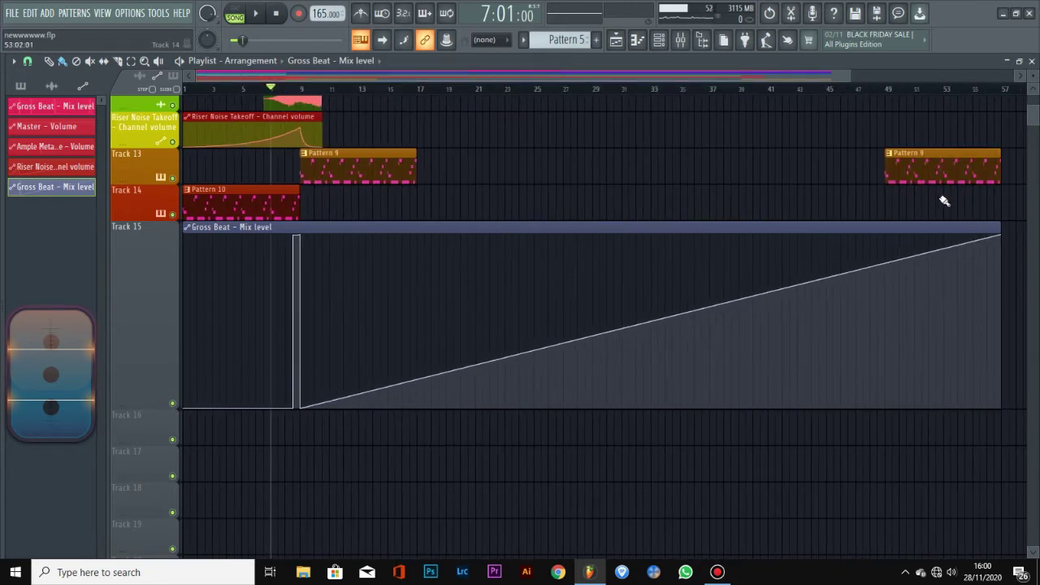
pyautogui.moveTo(1004, 237); pyautogui.dragTo(1028, 442)
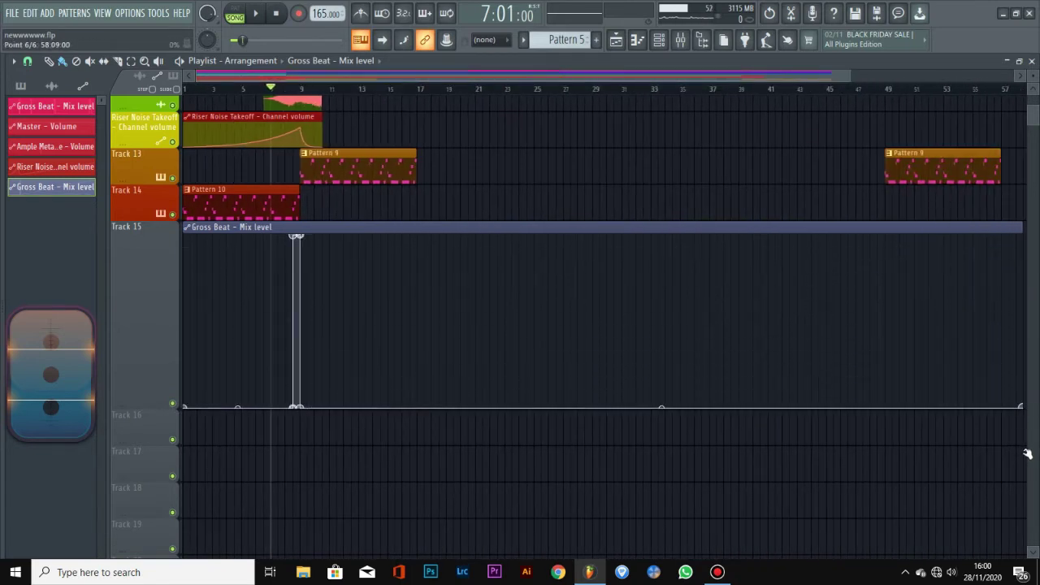
# Play the transition from bar 7 into bar 9 twice to check the automated Gross Beat effect
pyautogui.moveTo(830, 77); pyautogui.dragTo(631, 113)
pyautogui.press('space')
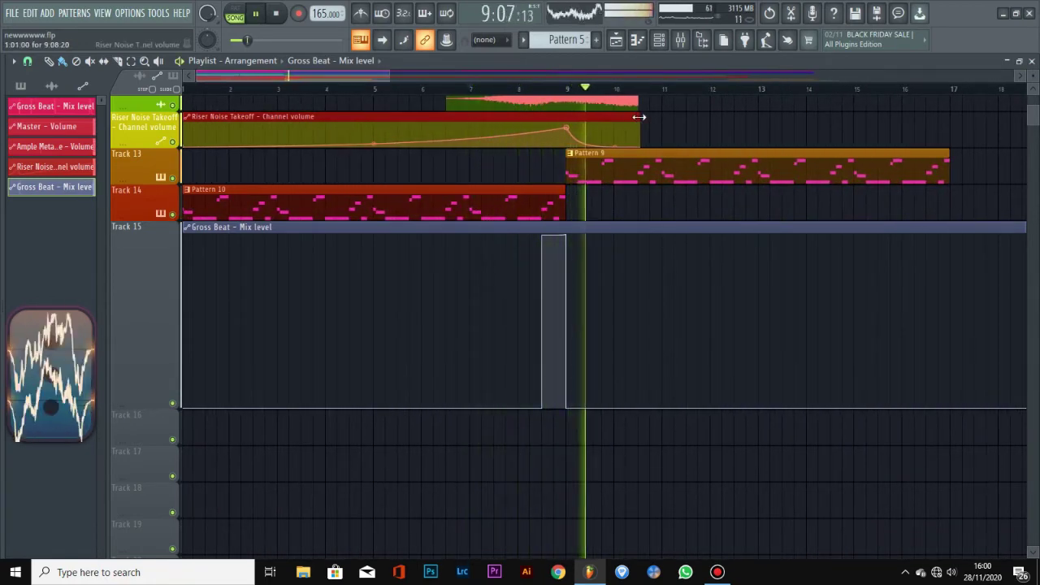
pyautogui.press('space')
pyautogui.press('space')
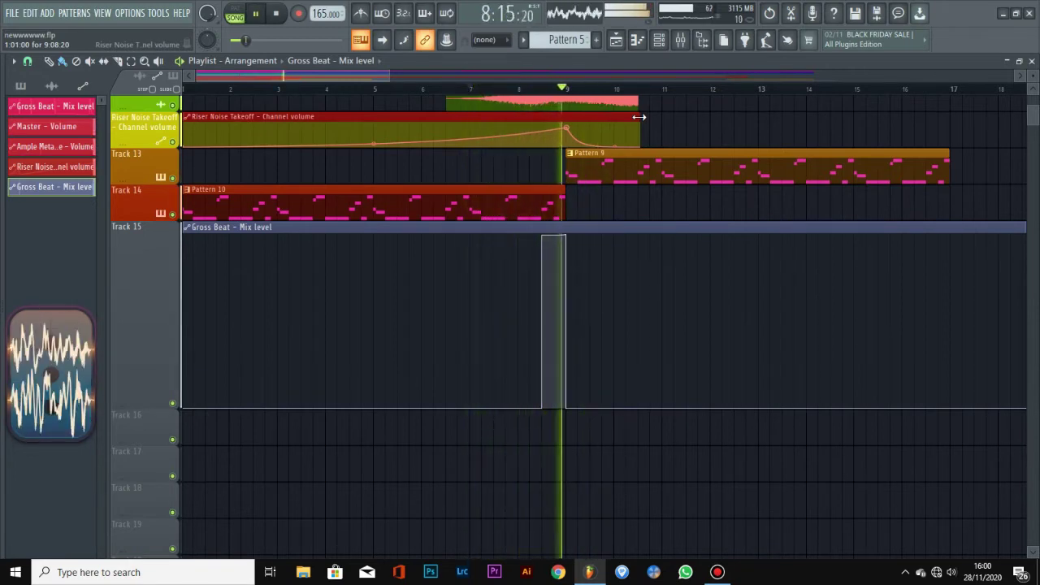
pyautogui.press('space')
# Show the mixer again, enlarge its window, and open the Master track's Gross Beat plugin, moving its window into full view
pyautogui.click(687, 45)
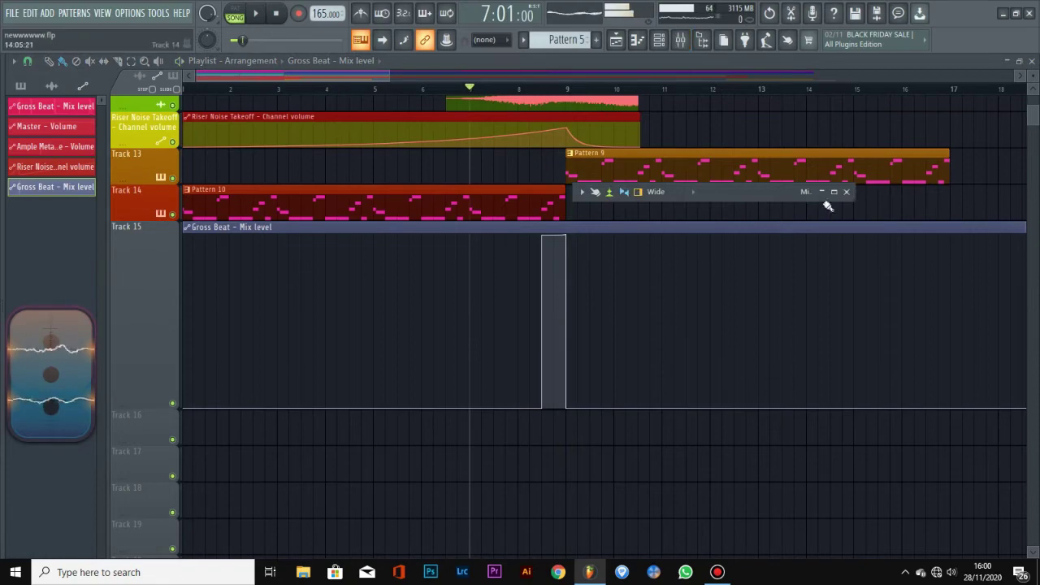
pyautogui.click(834, 193)
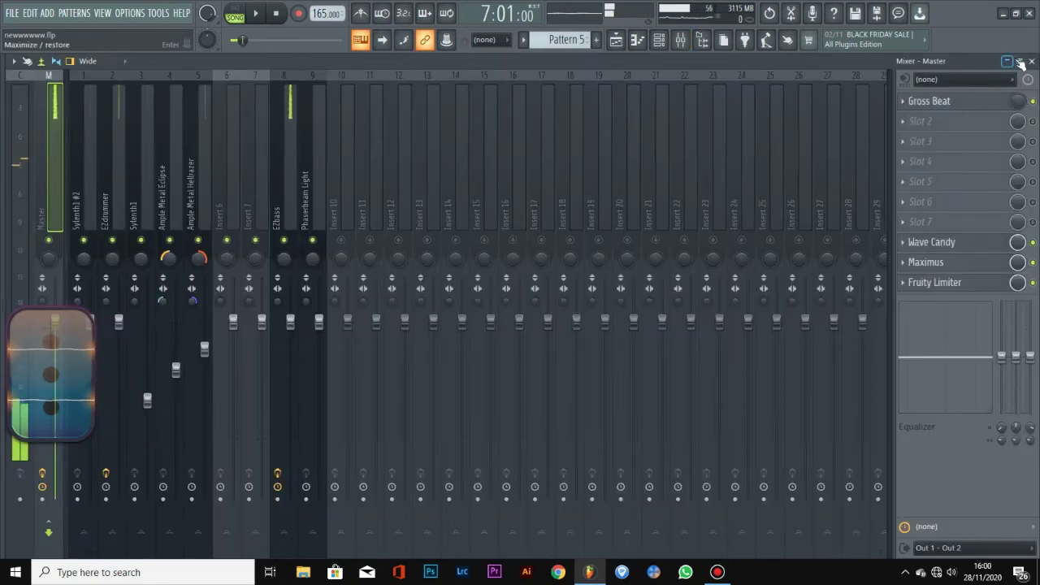
pyautogui.click(1019, 63)
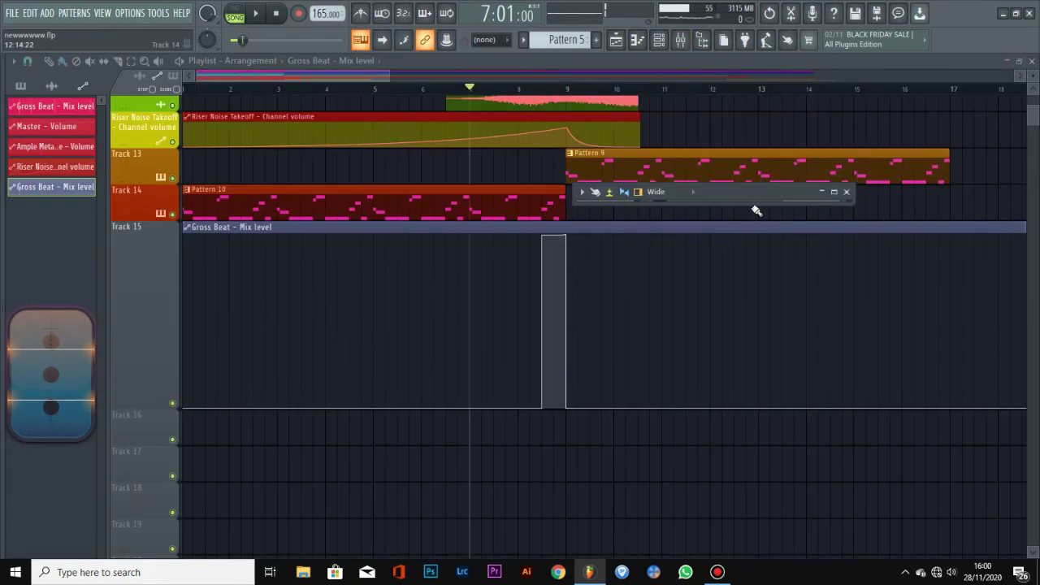
pyautogui.moveTo(752, 203); pyautogui.dragTo(751, 451)
pyautogui.click(776, 231)
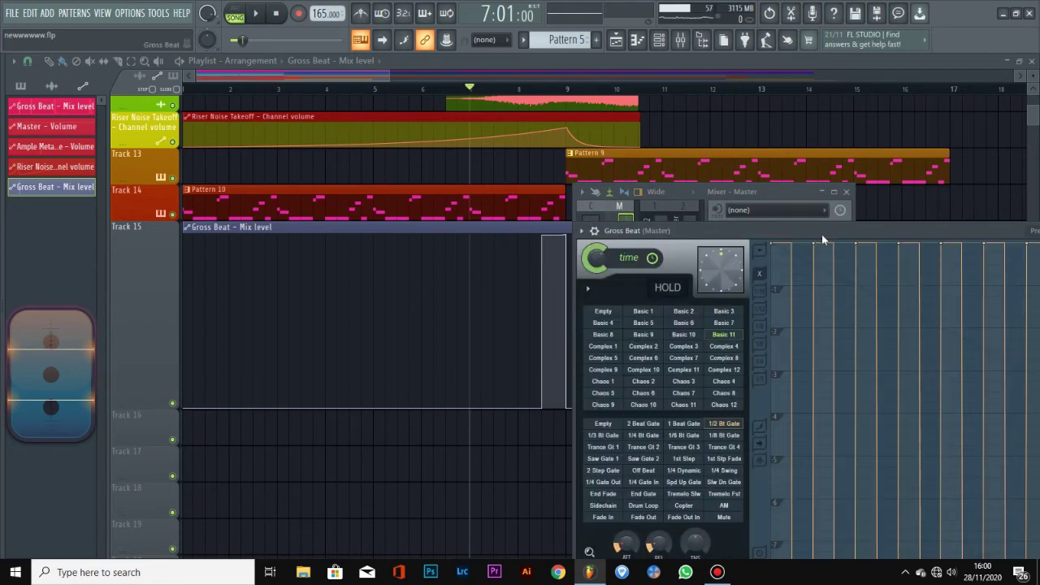
pyautogui.moveTo(821, 233); pyautogui.dragTo(458, 153)
# Set Gross Beat's volume preset to 1/4 Bt Gate and audition the transition from bar 7
pyautogui.press('space')
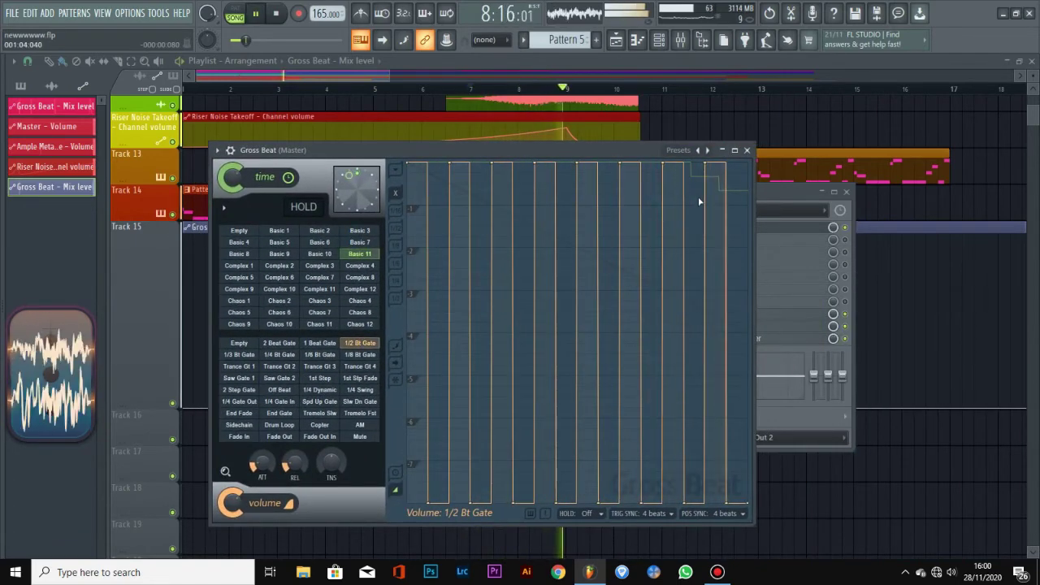
pyautogui.click(278, 354)
pyautogui.press('space')
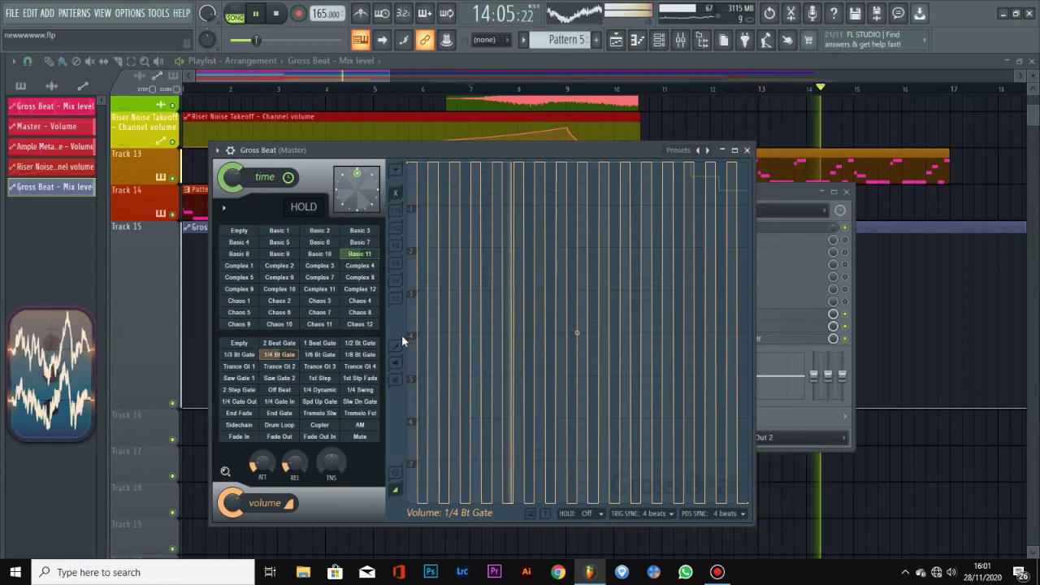
pyautogui.press('space')
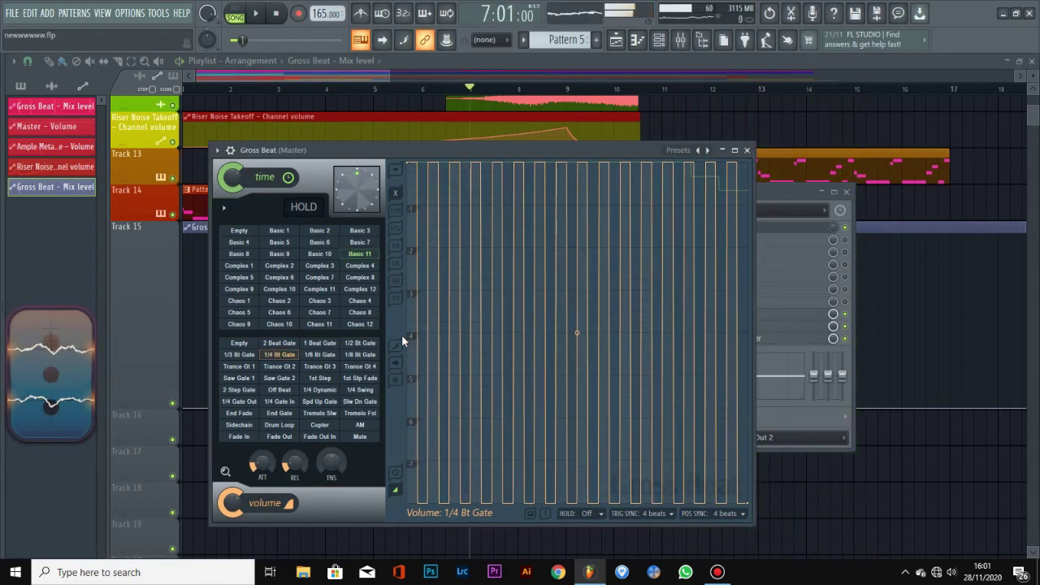